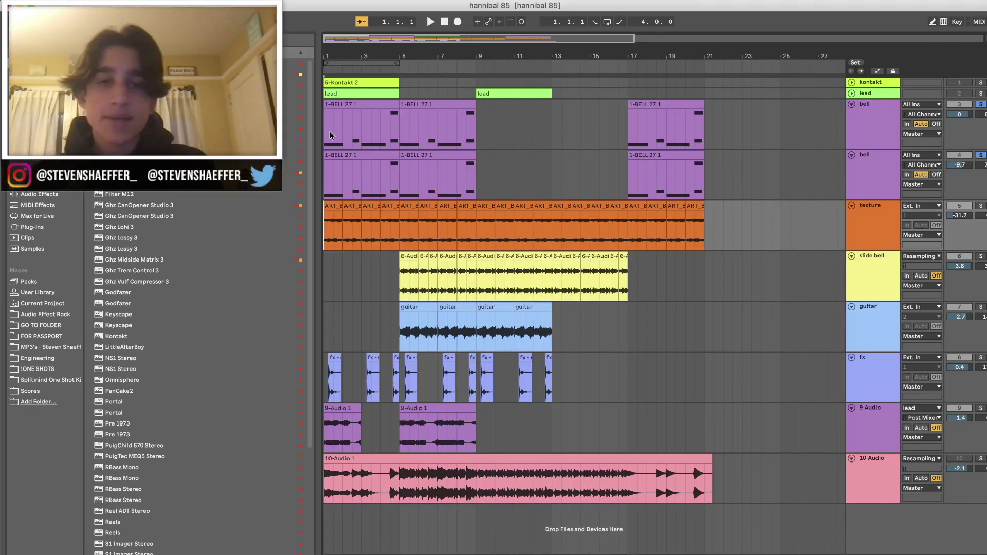
# - Play back the two soloed bell tracks from bar 1
pyautogui.click(330, 136)
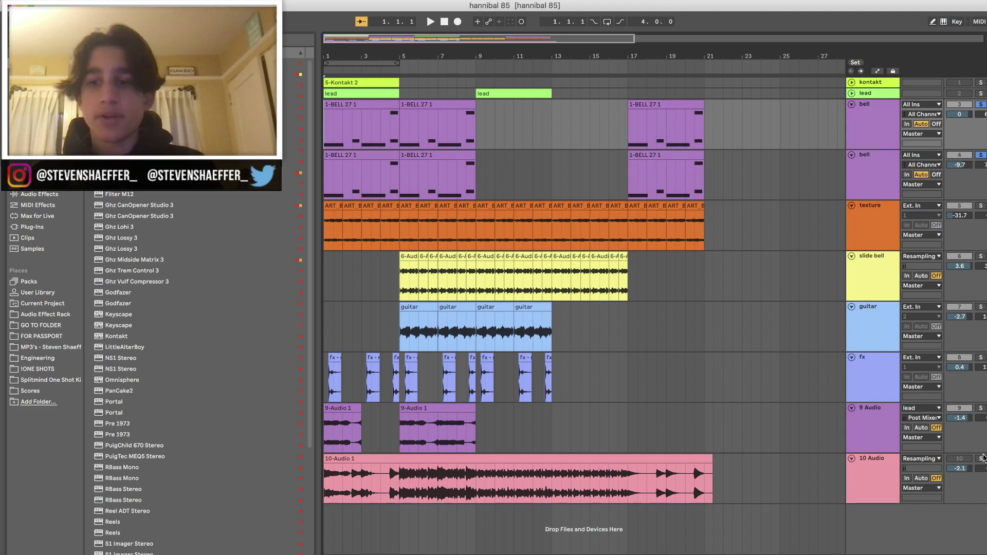
pyautogui.press('space')
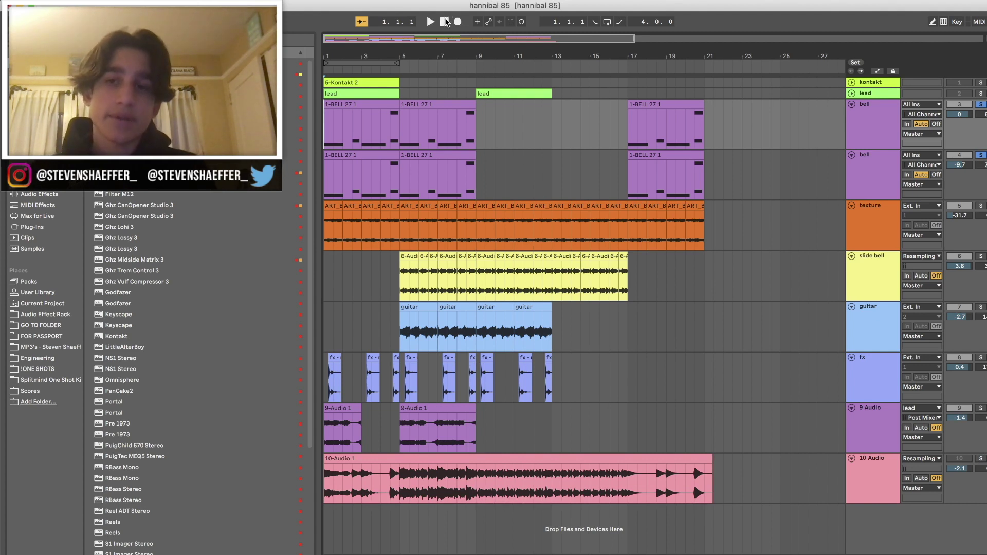
pyautogui.press('space')
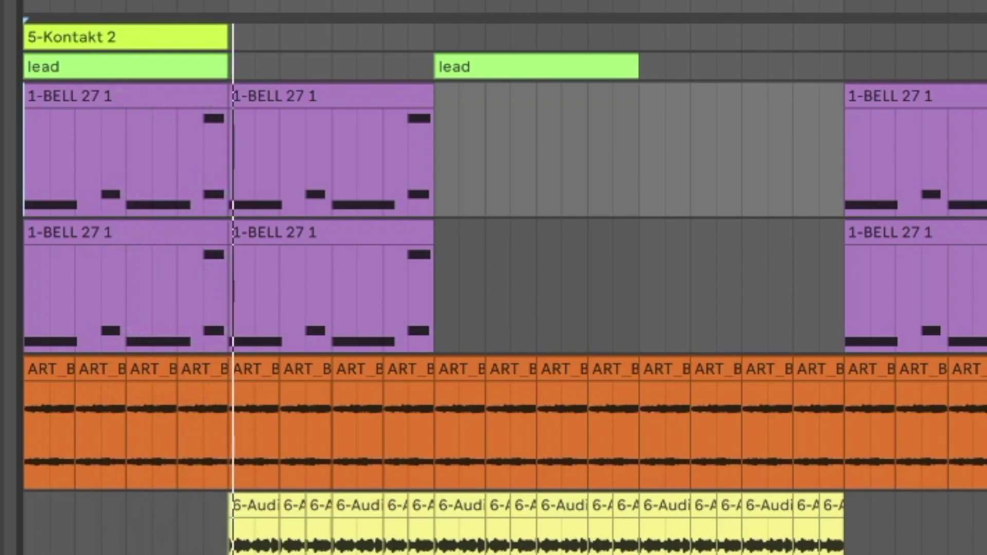
# - Open the first clip on the upper bell track to examine its notes and envelope curve, and return to the arrangement
pyautogui.click(286, 93)
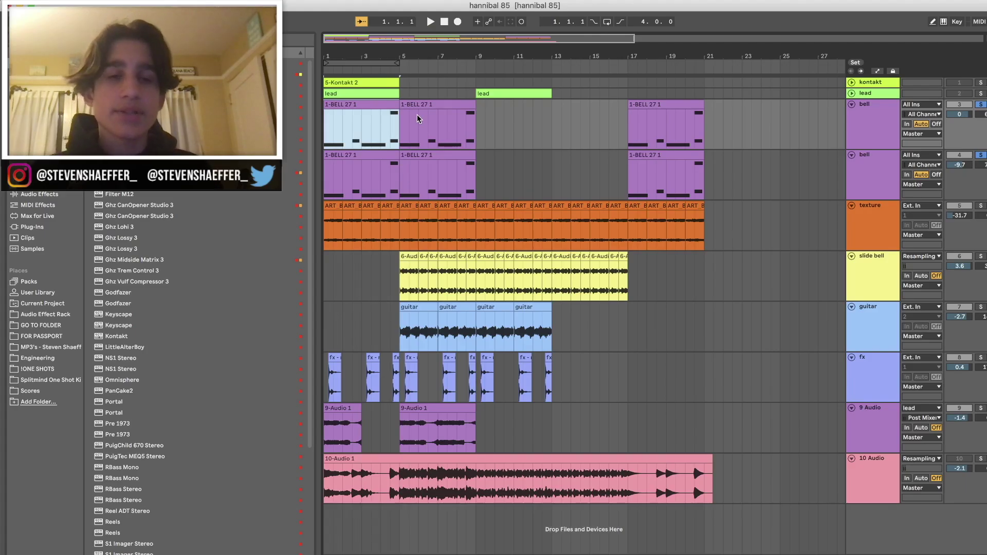
pyautogui.doubleClick(337, 107)
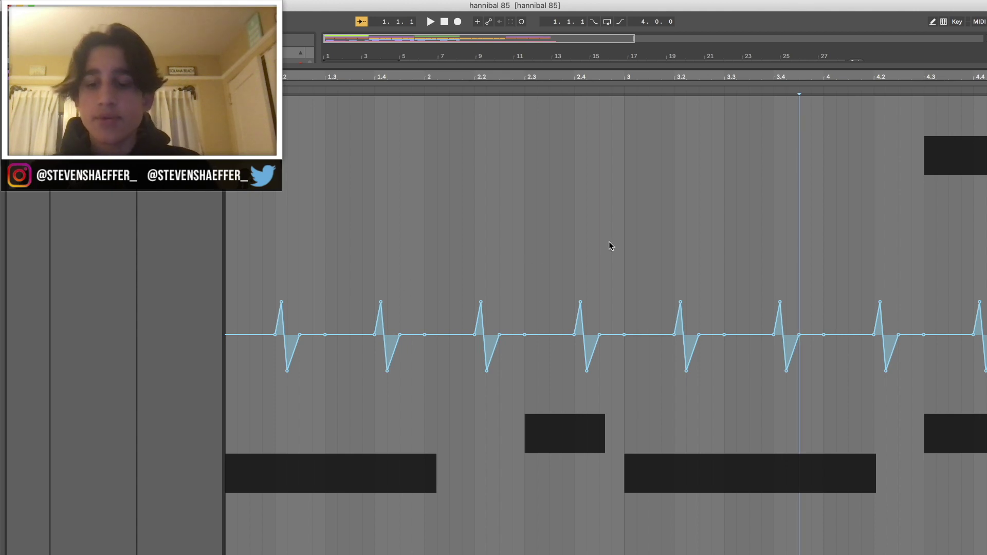
pyautogui.press('super+alt+l')
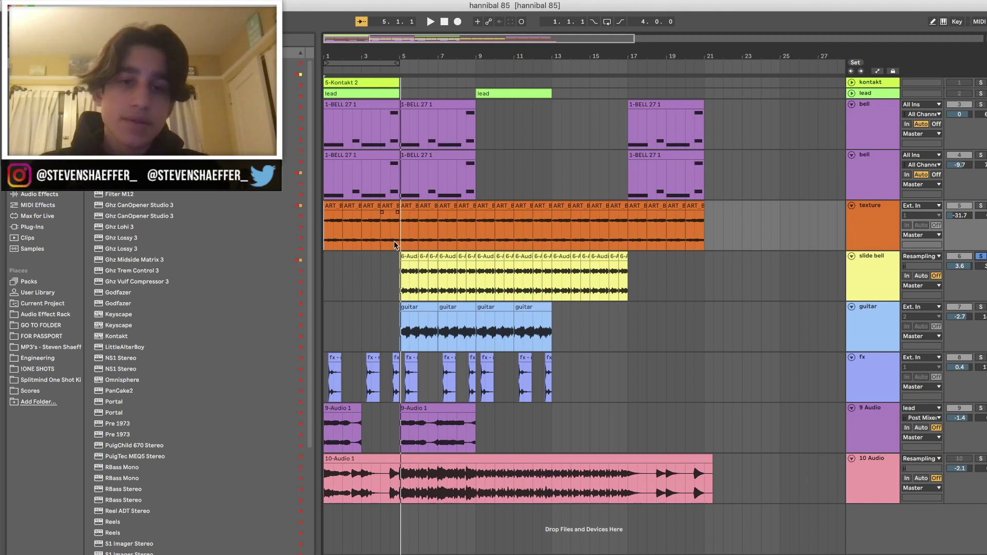
# - Play back the soloed slide bell track from bar 5 and examine its clips up close
pyautogui.press('space')
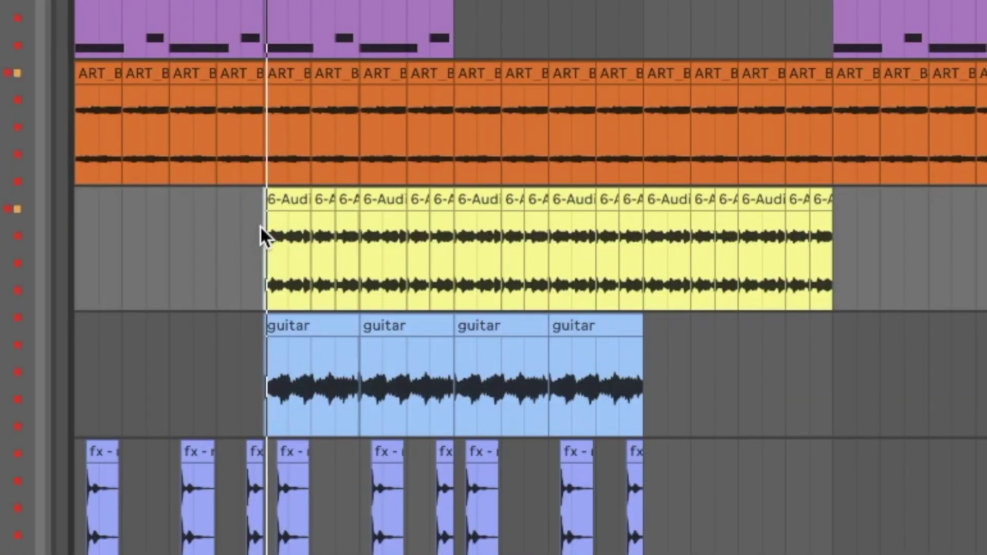
pyautogui.scroll(5, 398, 268)
pyautogui.scroll(5, 261, 226)
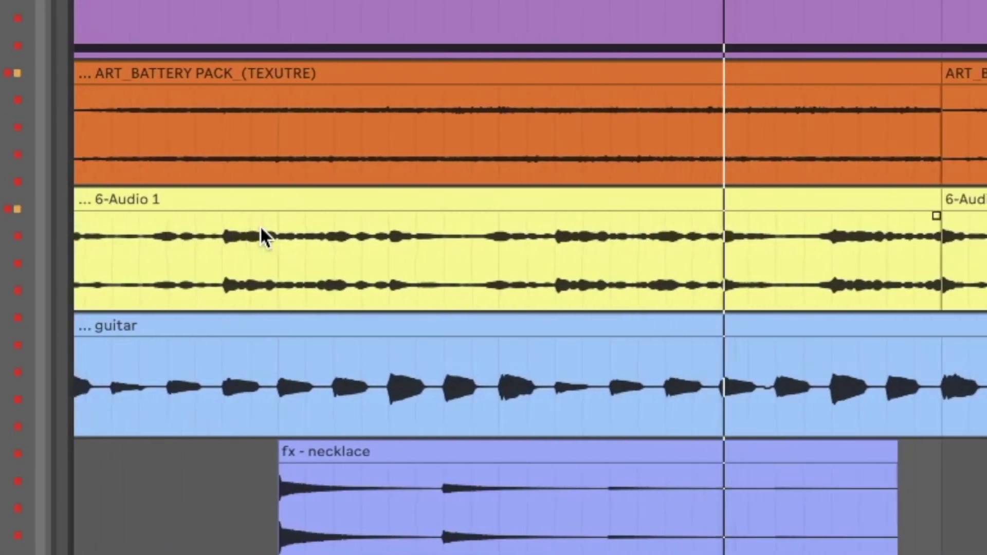
pyautogui.scroll(-5, 260, 226)
pyautogui.scroll(-1, 261, 226)
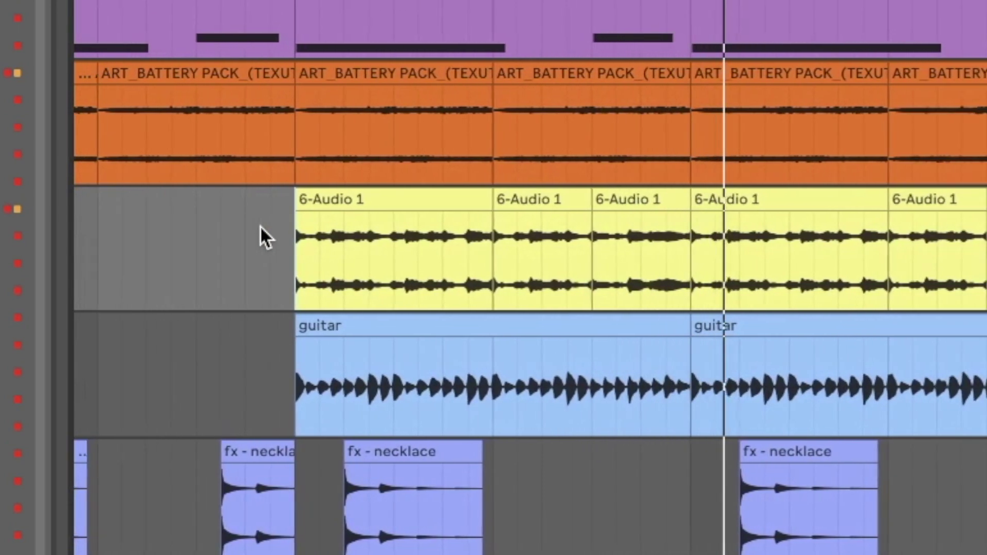
pyautogui.scroll(-2, 260, 226)
pyautogui.scroll(-2, 261, 226)
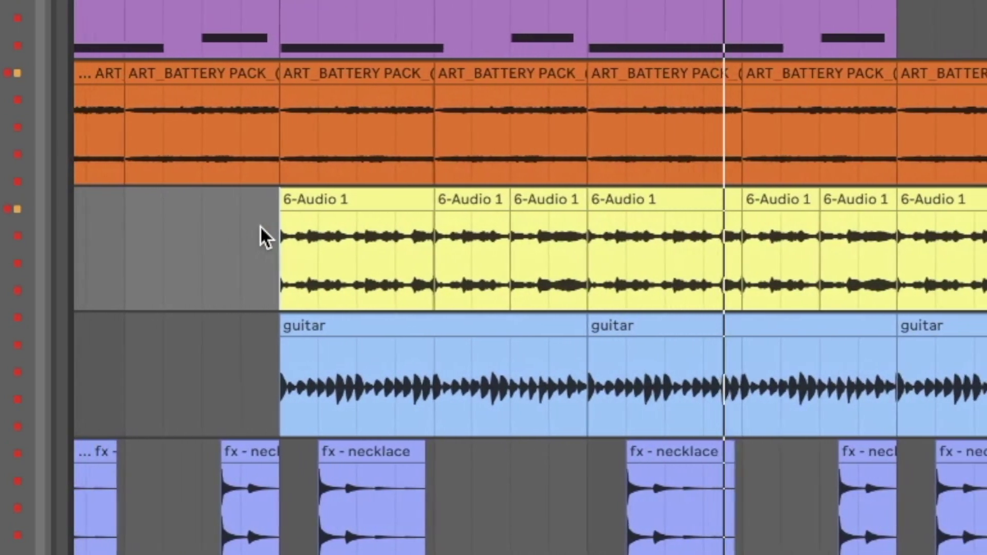
pyautogui.scroll(-4, 261, 226)
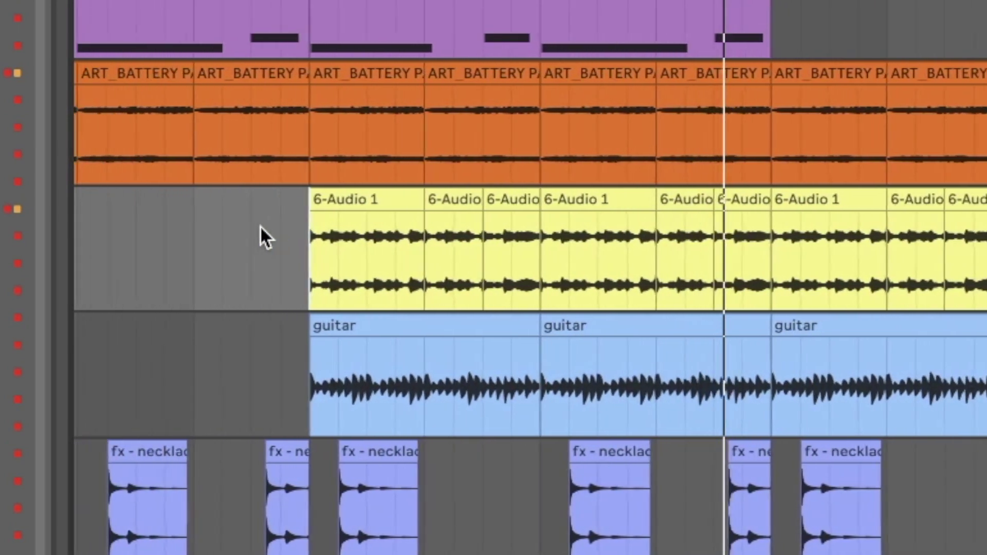
pyautogui.scroll(-3, 260, 226)
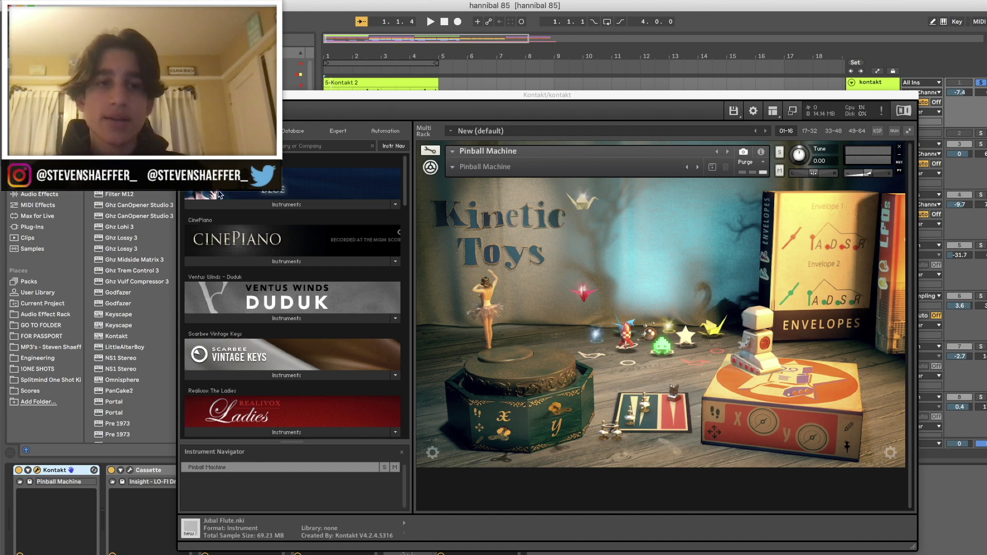
# - Examine the kontakt track's effect chain, including the Cassette, PuigChild 670, Portal and FabFilter Pro-Q 3 settings
pyautogui.click(130, 470)
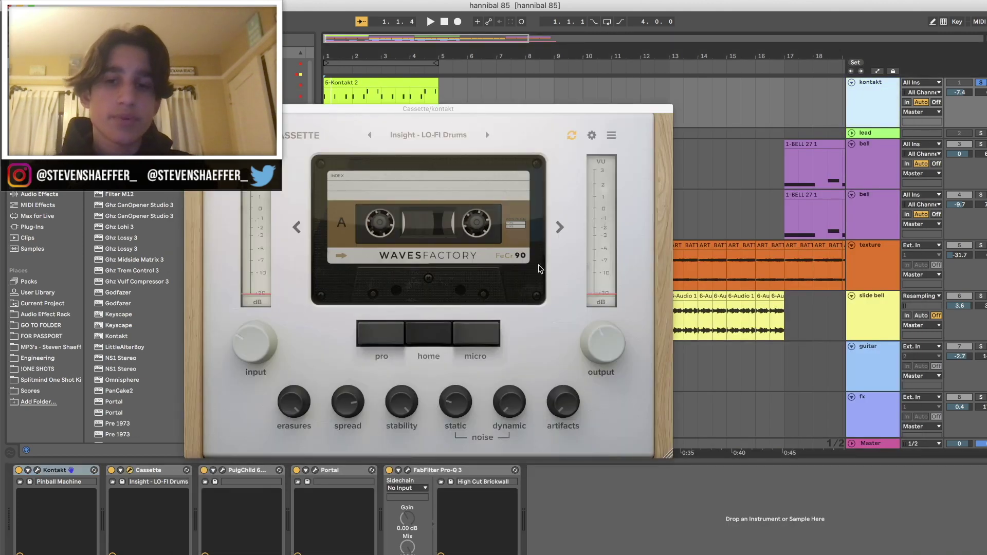
pyautogui.press('super+alt+p')
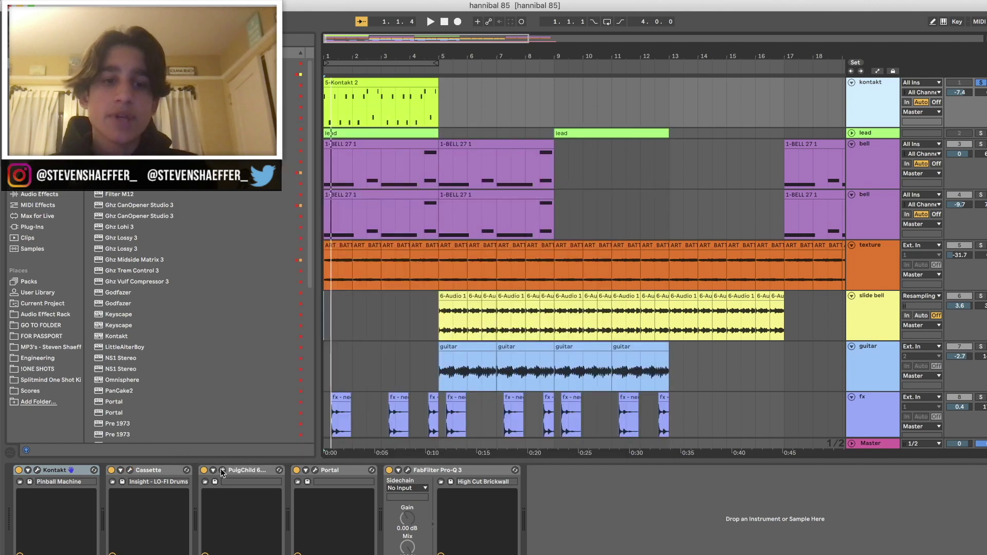
pyautogui.click(222, 470)
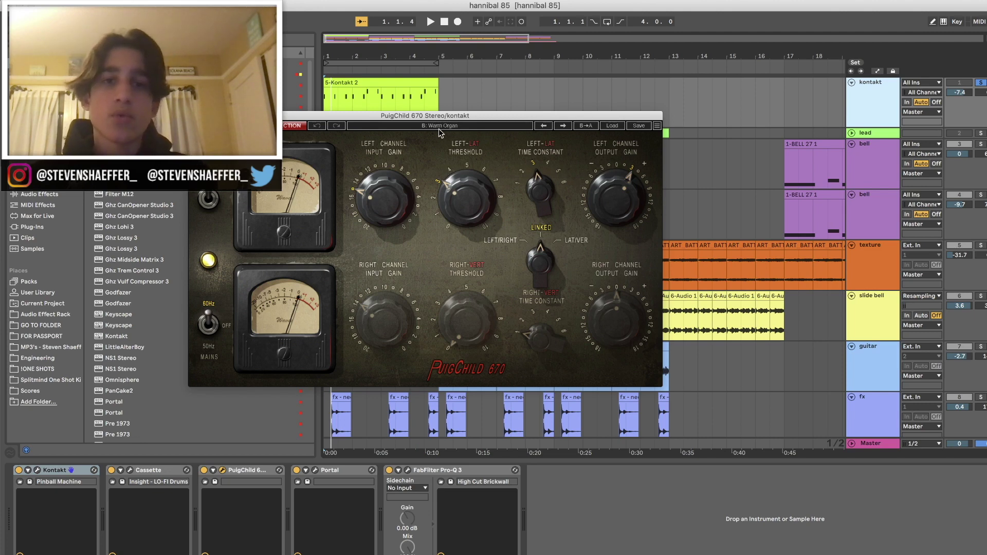
pyautogui.click(315, 470)
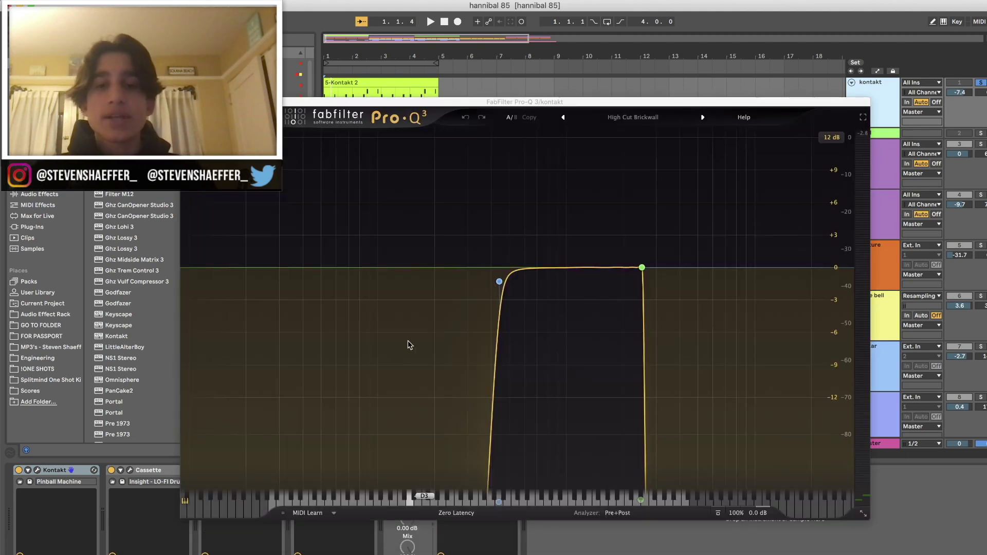
pyautogui.moveTo(516, 278)
pyautogui.click(642, 268)
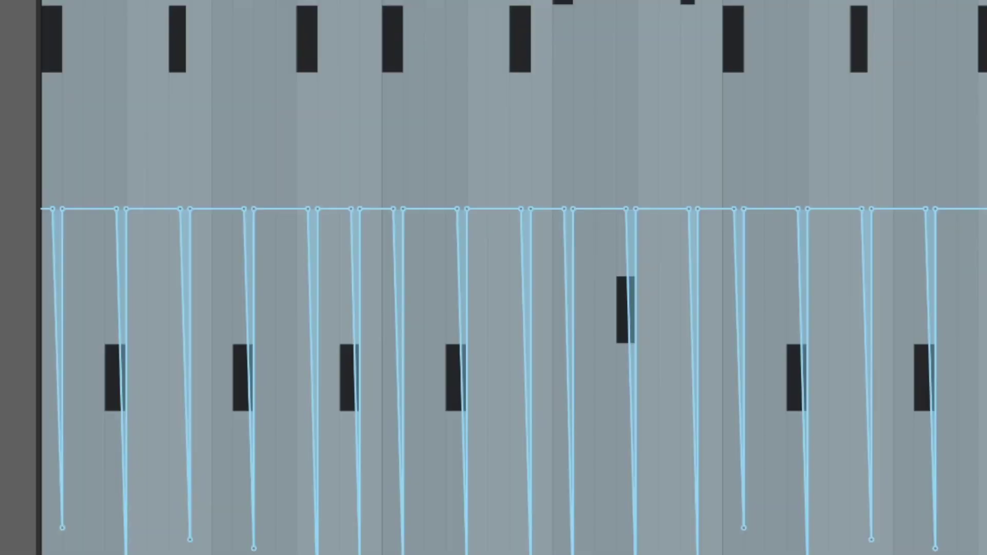
# - Examine the envelope dips against the notes in the kontakt clip and play the clip back
pyautogui.press('super+Right')
pyautogui.press('super+Right')
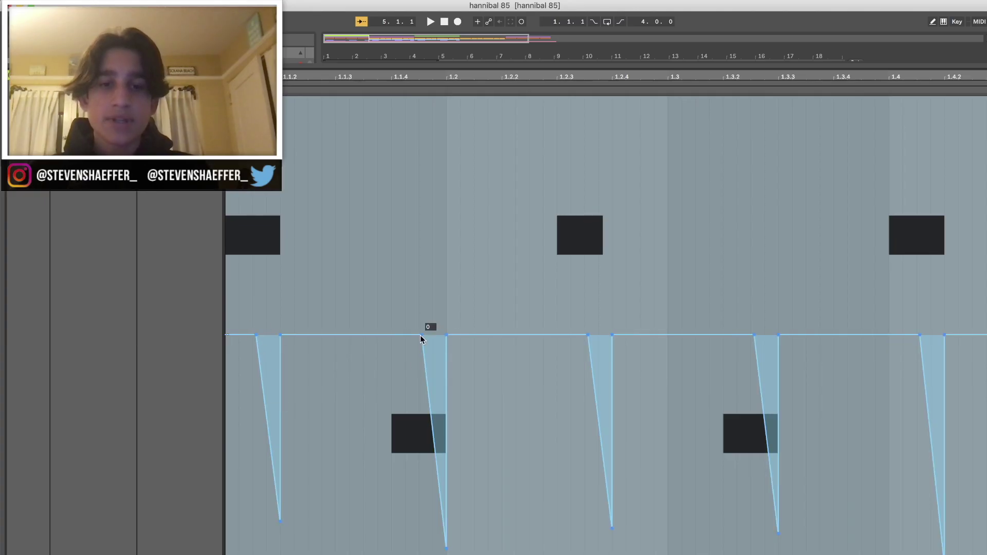
pyautogui.scroll(-5, 421, 336)
pyautogui.scroll(1, 239, 307)
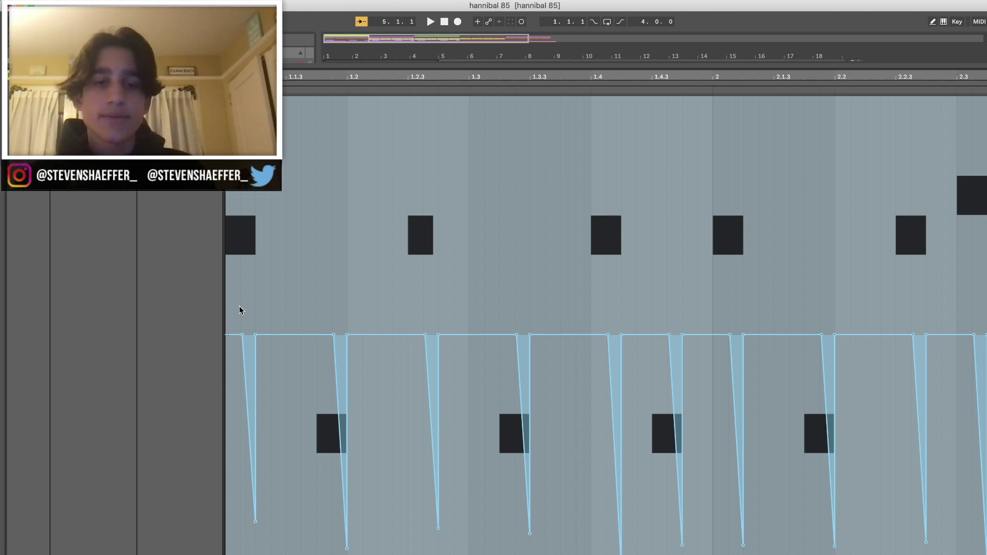
pyautogui.press('space')
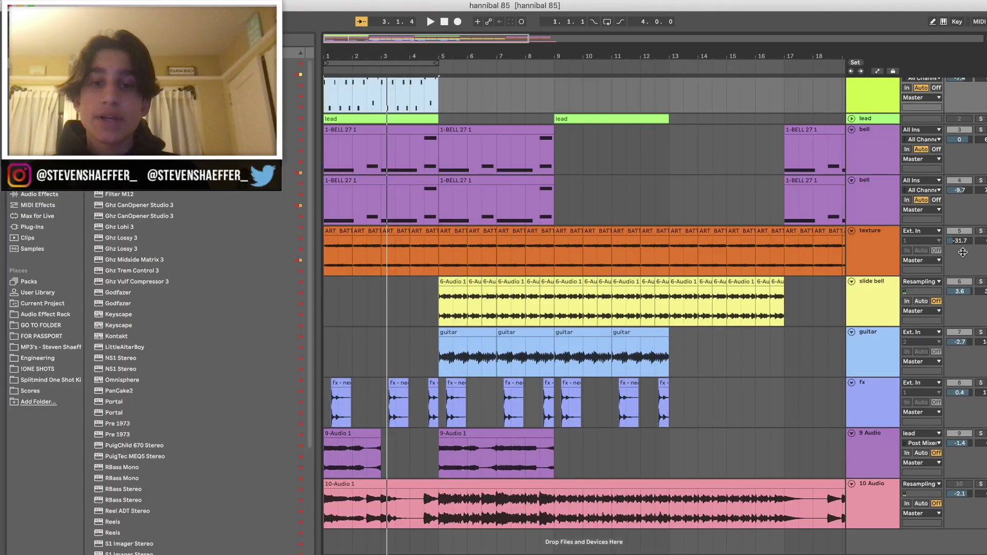
# - Solo the guitar track and play it back from just before bar 5
pyautogui.click(982, 333)
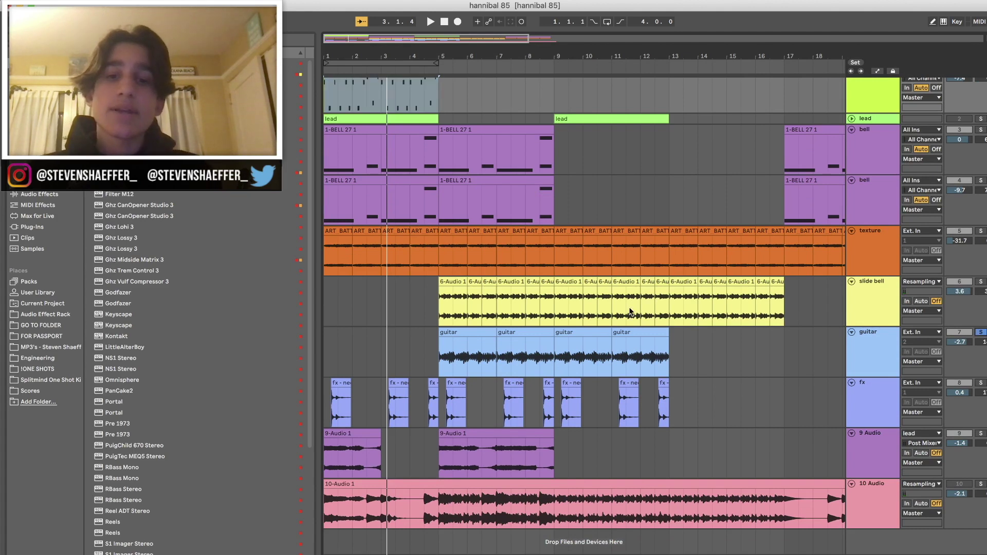
pyautogui.click(433, 355)
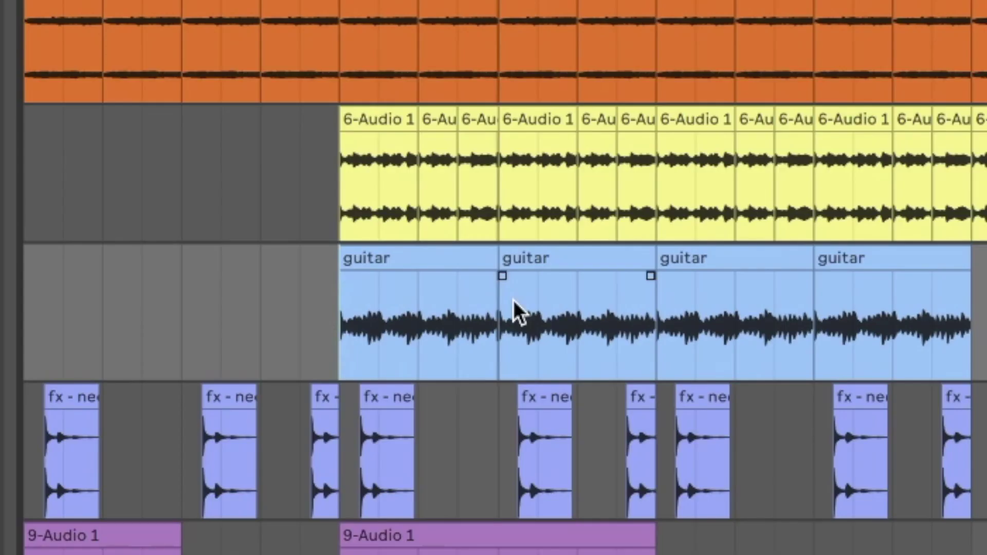
pyautogui.press('space')
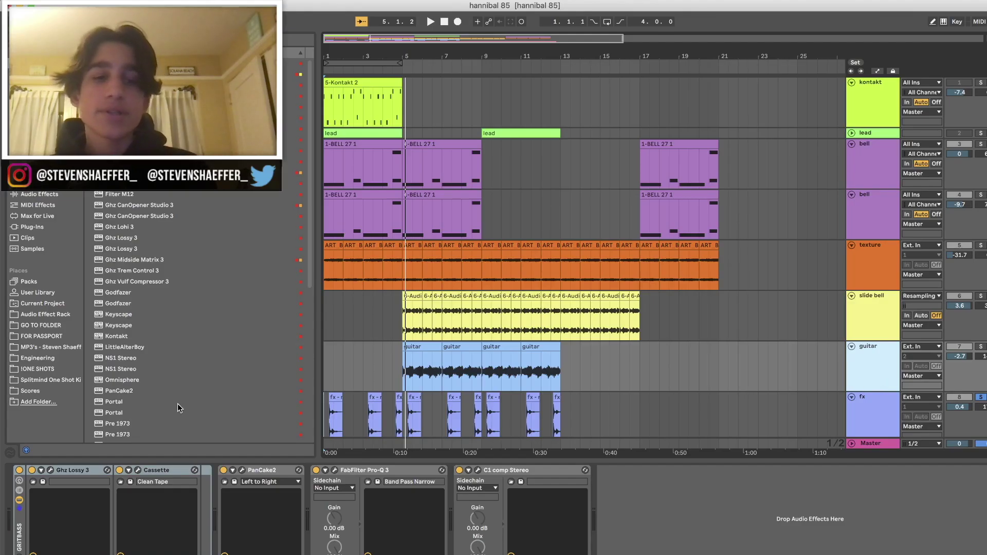
# - Examine the Ghz Lossy 3, Cassette and PanCake2 effects on the guitar track
pyautogui.click(49, 471)
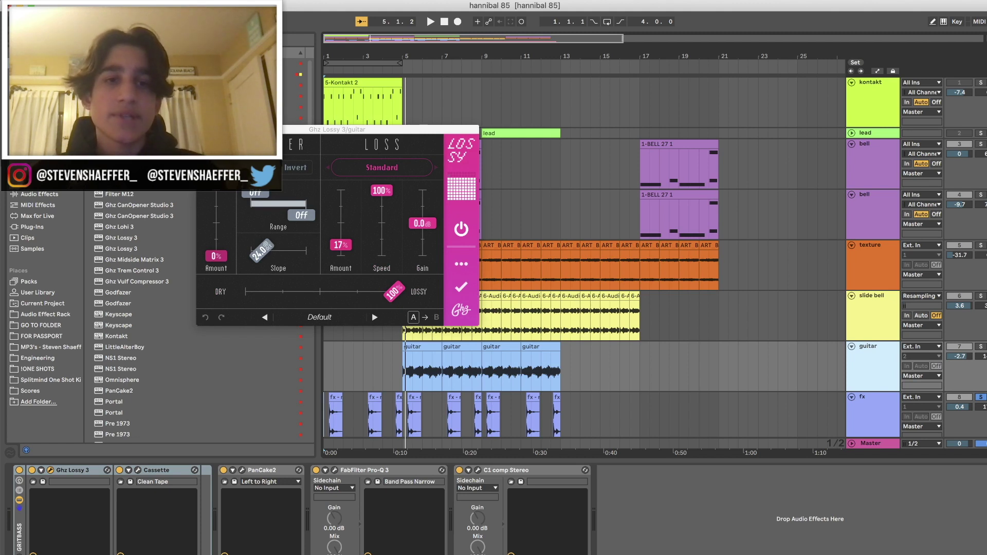
pyautogui.press('super+alt+p')
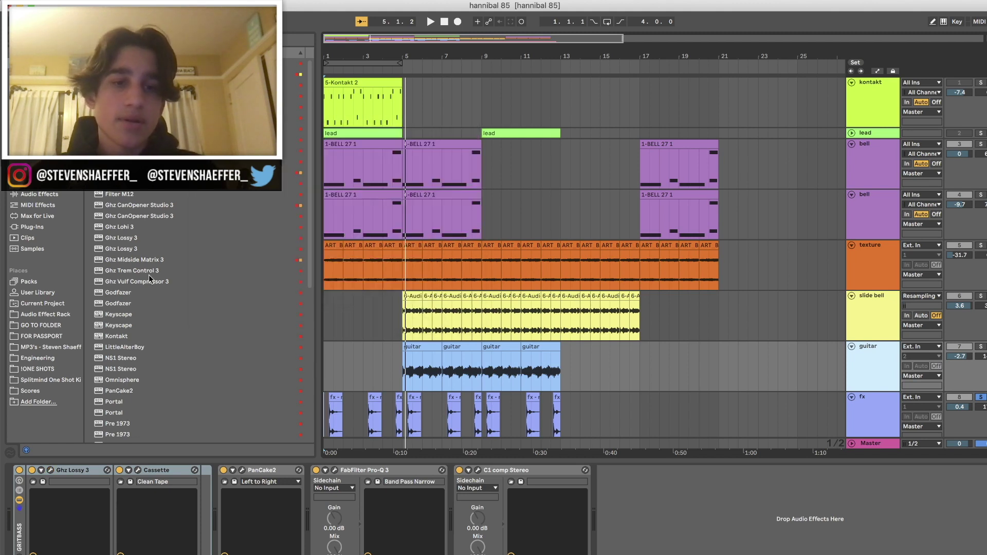
pyautogui.click(139, 470)
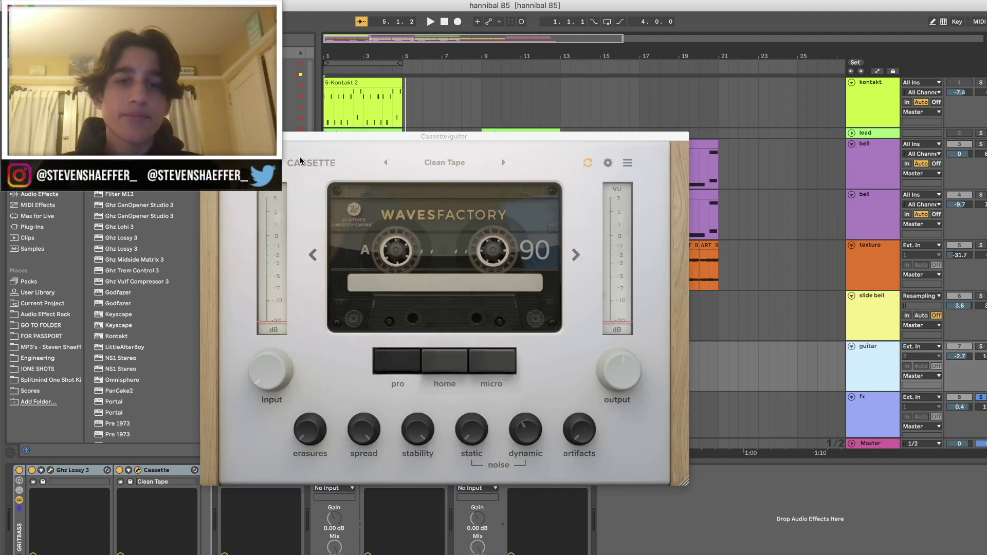
pyautogui.press('super+alt+p')
pyautogui.click(245, 468)
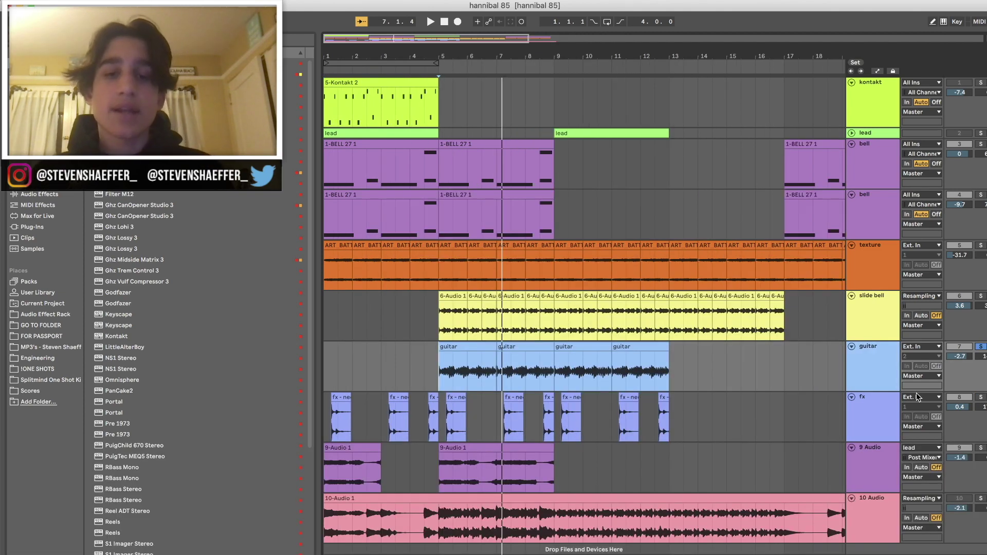
# - Solo the fx track and play it back from bar 1, examining the necklace clips up close
pyautogui.click(982, 398)
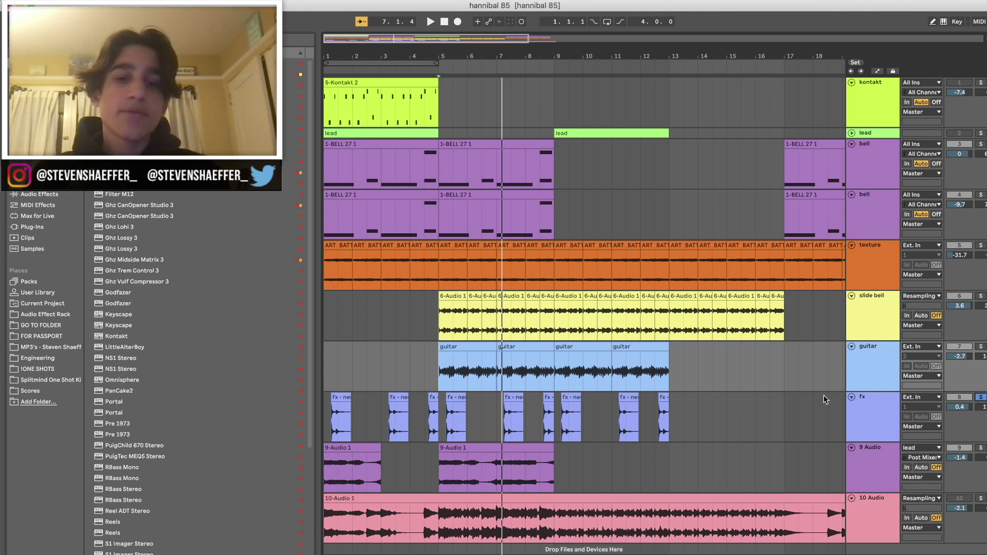
pyautogui.click(356, 419)
pyautogui.press('+')
pyautogui.press('+')
pyautogui.press('+')
pyautogui.press('+')
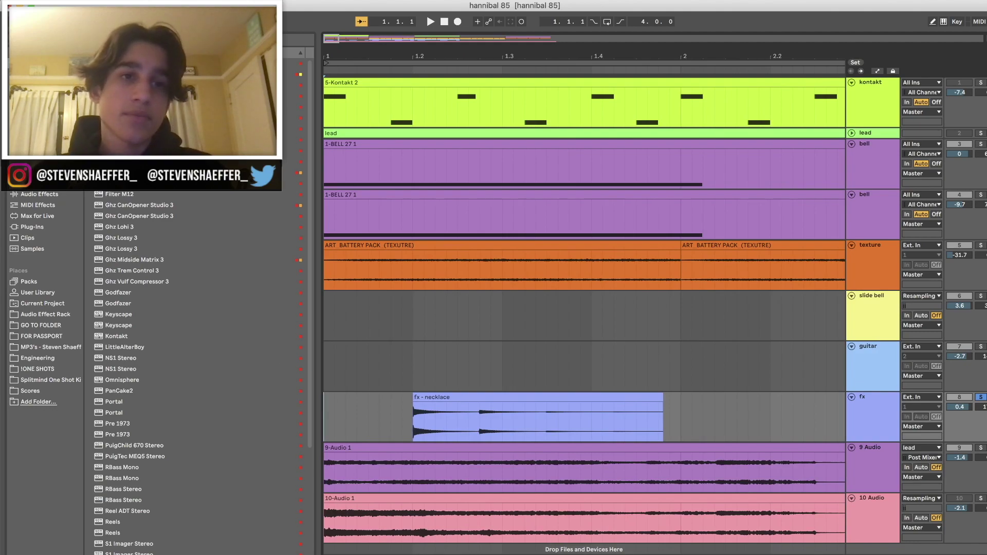
pyautogui.press('space')
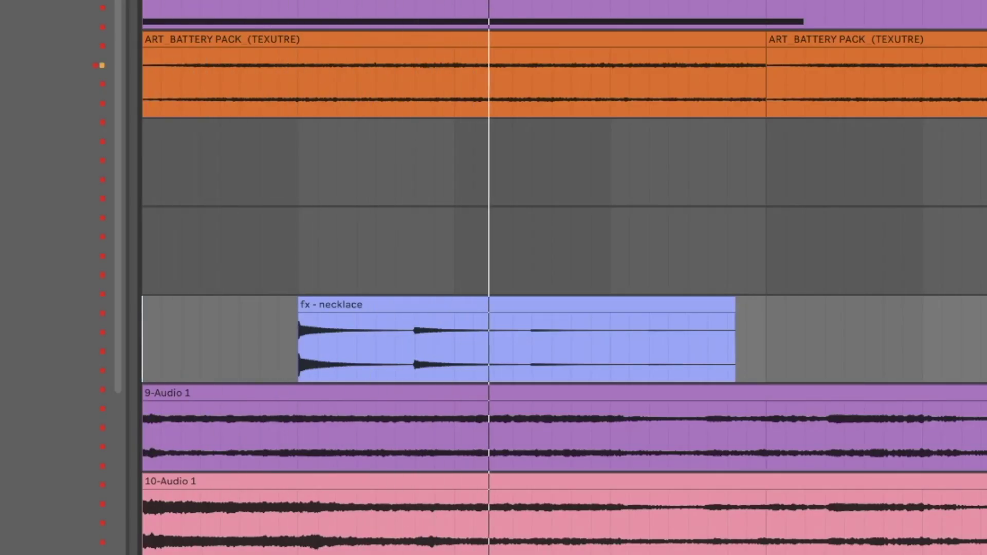
pyautogui.press('-')
pyautogui.press('-')
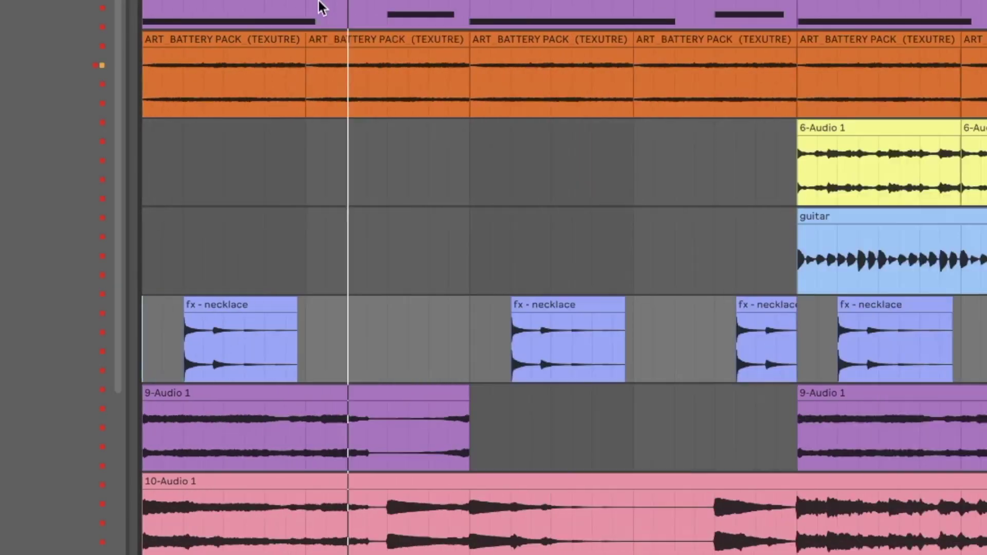
pyautogui.press('-')
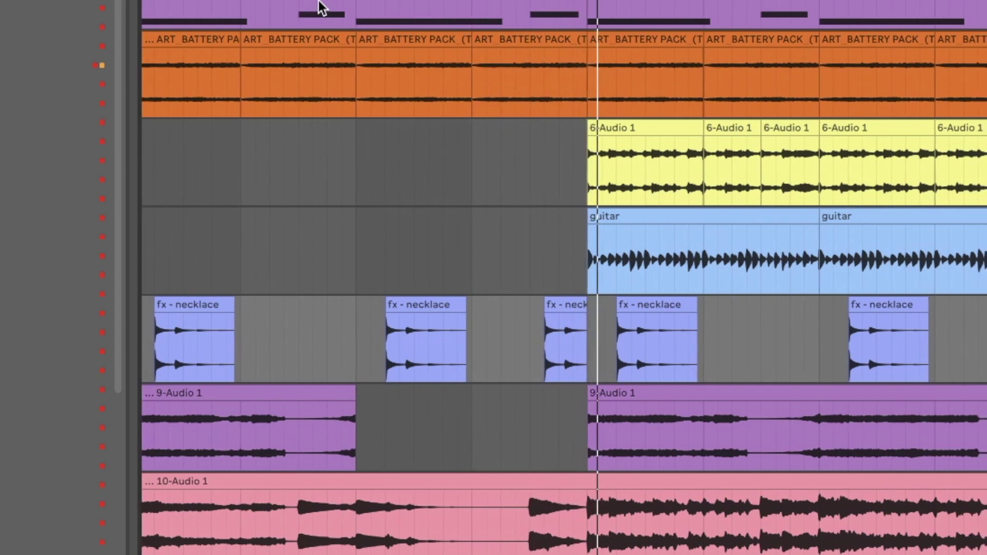
pyautogui.press('space')
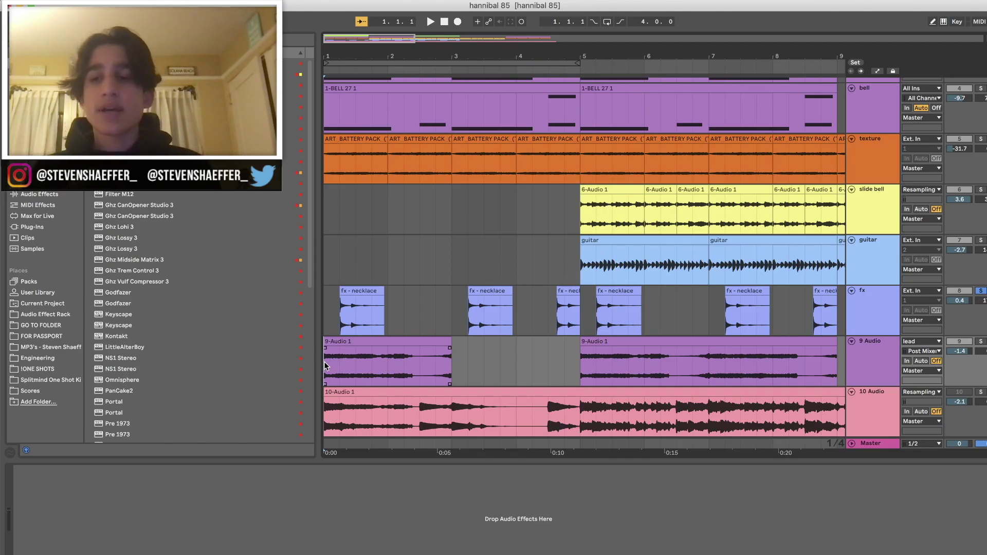
# - Fit the full length of the arrangement into view
pyautogui.scroll(2, 324, 362)
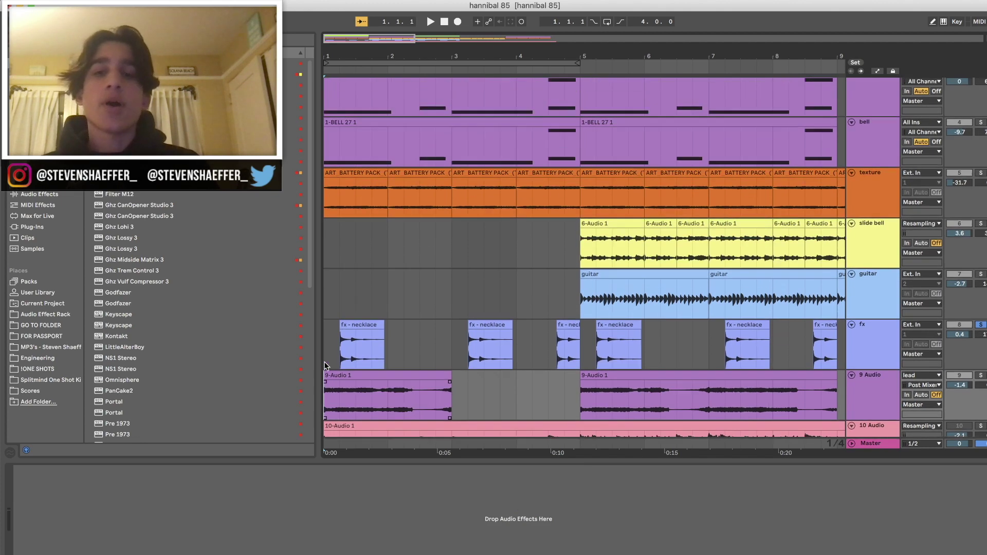
pyautogui.scroll(2, 324, 362)
pyautogui.press('w')
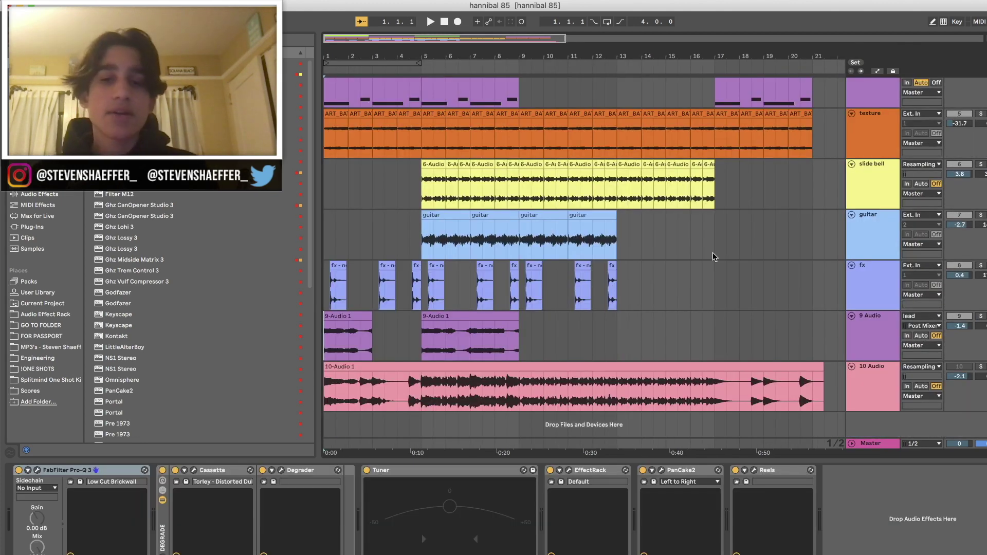
# - Play back the 9 Audio track from bar 1 and go to its second clip at bar 5
pyautogui.press('space')
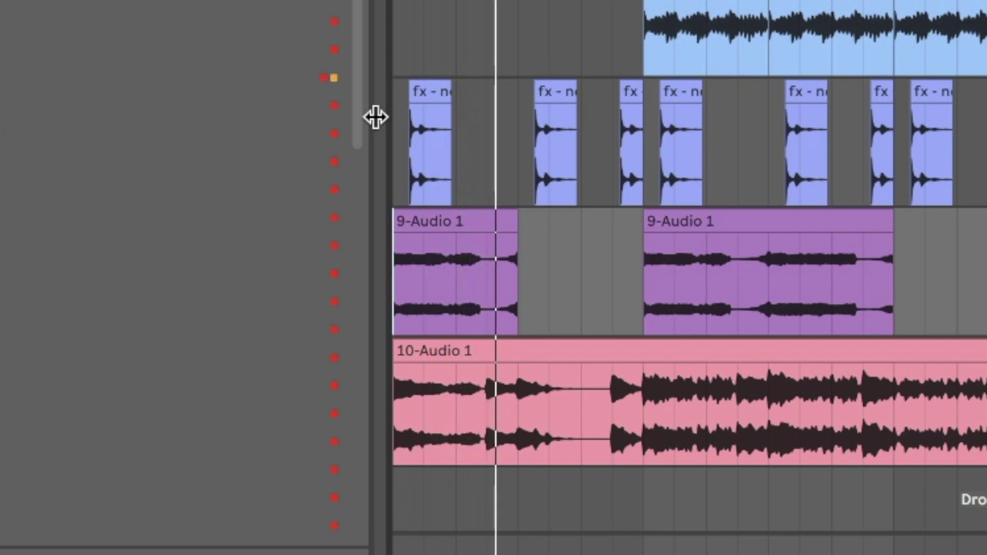
pyautogui.click(651, 295)
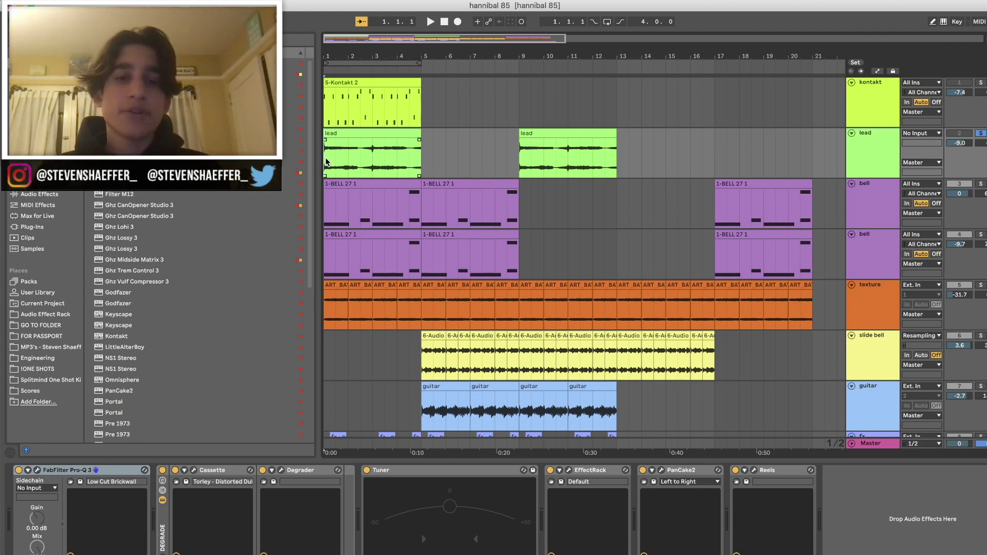
# - Examine the Cassette plug-in and the full stack of modules inside EffectRack on the lead track
pyautogui.press('super+alt+p')
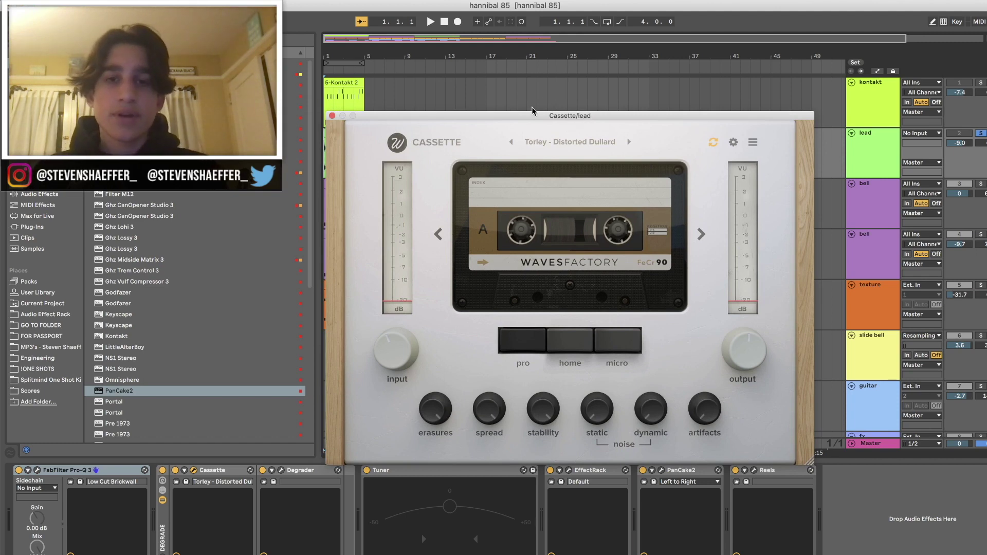
pyautogui.click(332, 115)
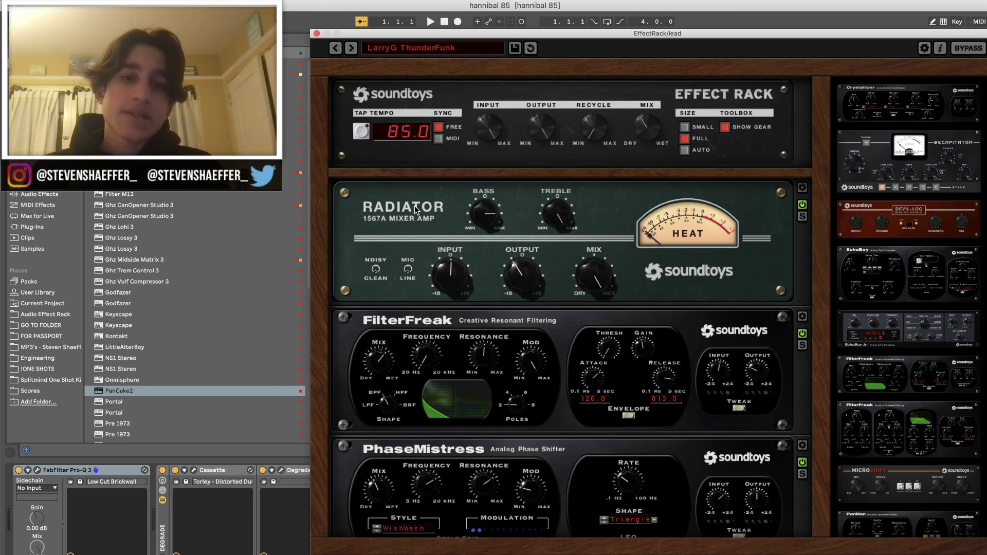
pyautogui.scroll(-5, 417, 210)
pyautogui.scroll(-10, 417, 211)
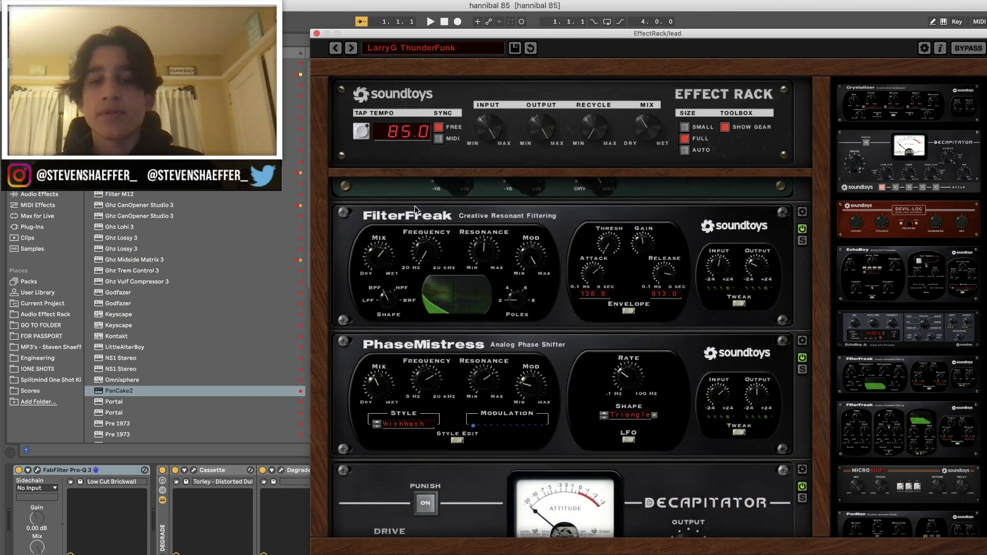
pyautogui.scroll(14, 400, 314)
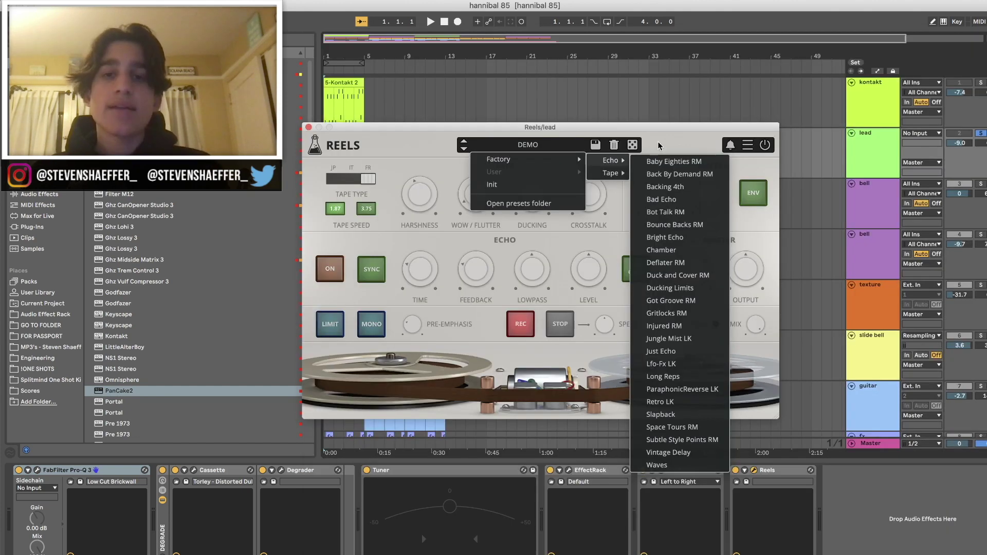
# - Browse the factory presets of Reels on the lead track and choose the tape preset Master (Not)
pyautogui.click(502, 146)
pyautogui.moveTo(494, 159)
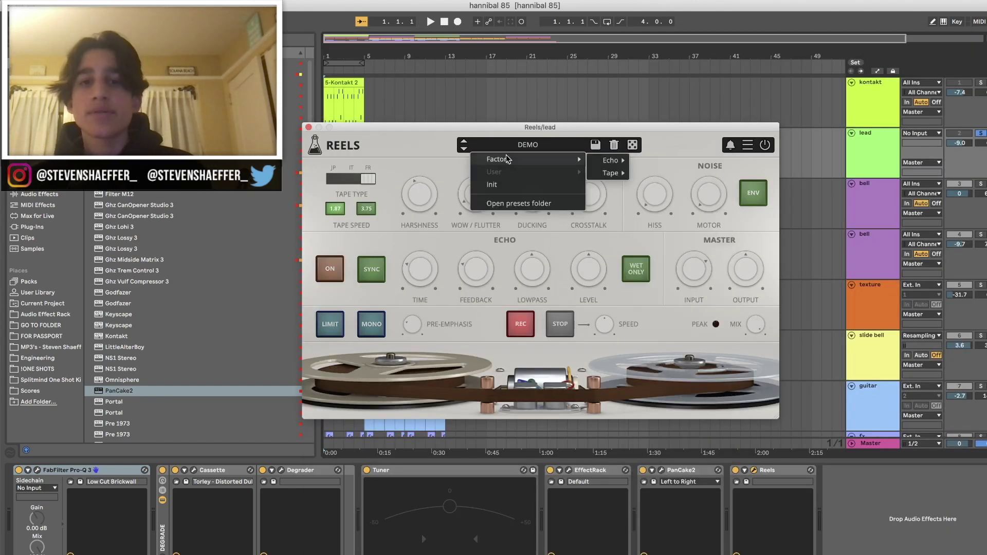
pyautogui.moveTo(612, 173)
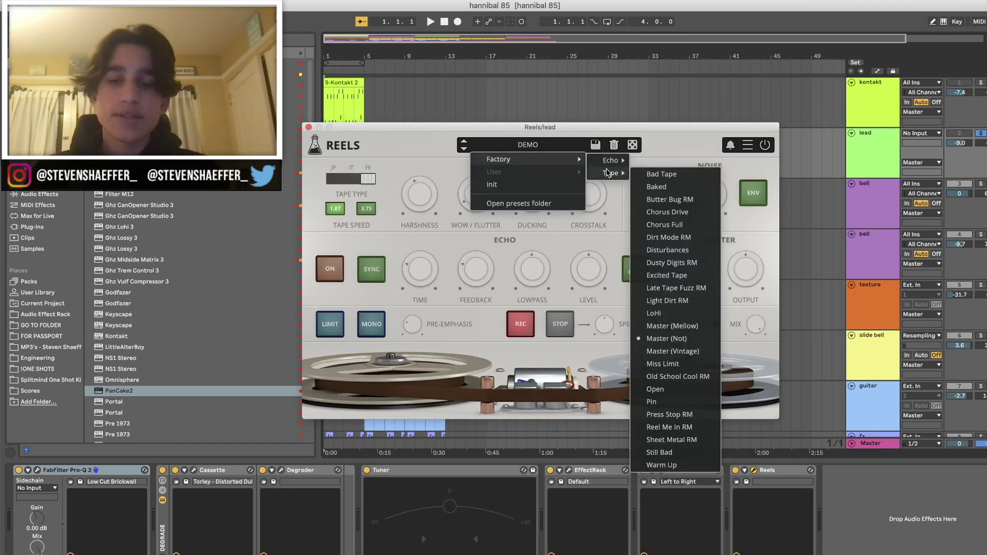
pyautogui.click(667, 339)
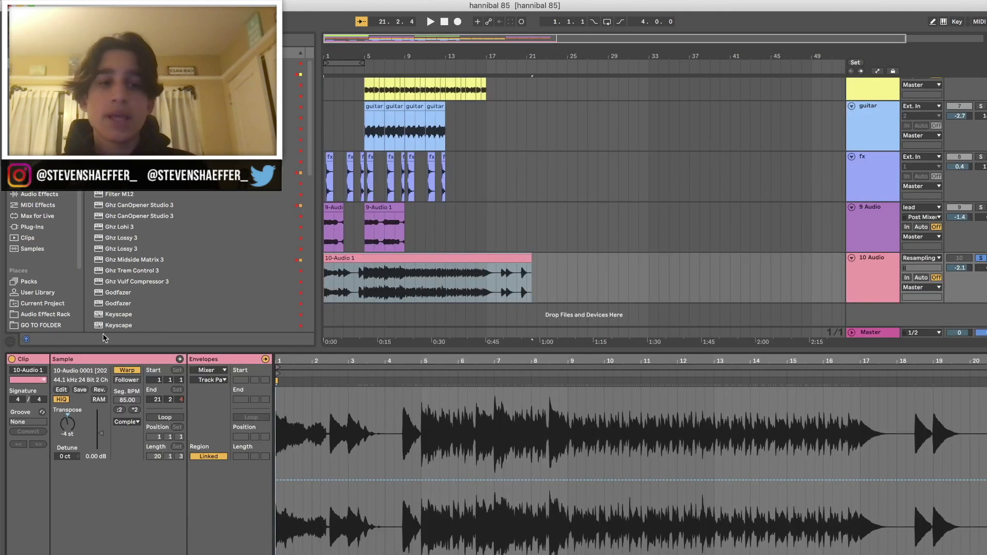
# - Examine the Ghz Midside Matrix effect on the 10 Audio track
pyautogui.click(880, 274)
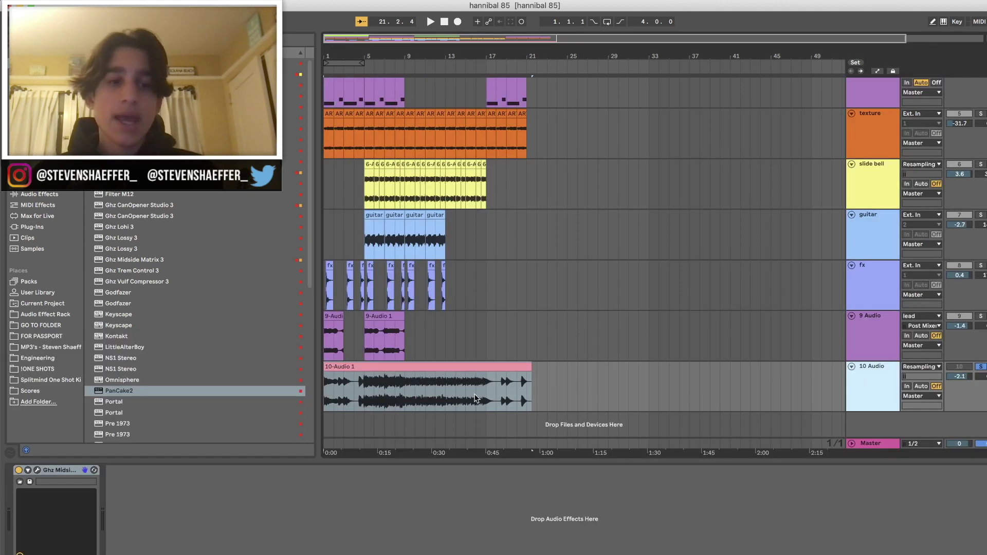
pyautogui.click(37, 470)
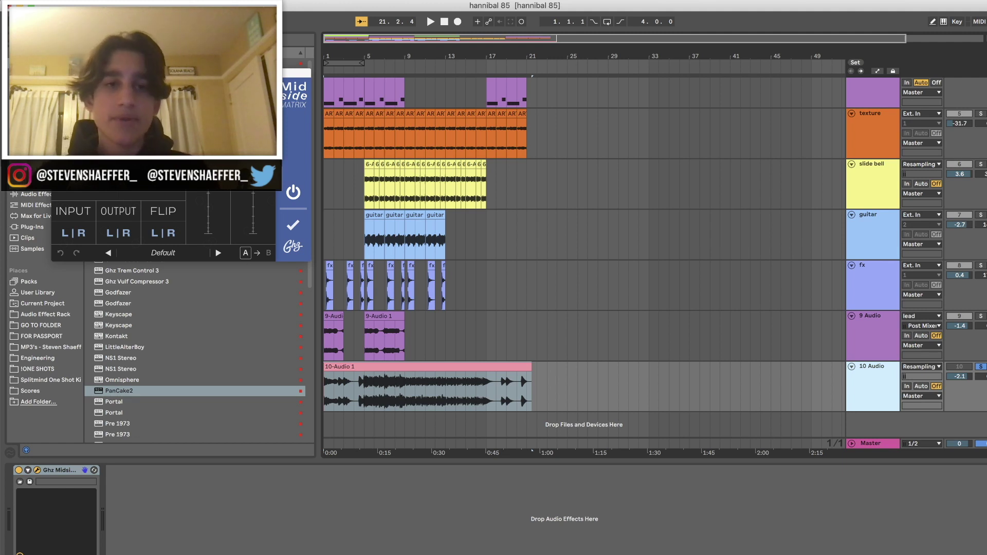
# - Play back the 10 Audio track from bar 1, stop around bar 9, and return the playback position to 1.1.1
pyautogui.click(326, 389)
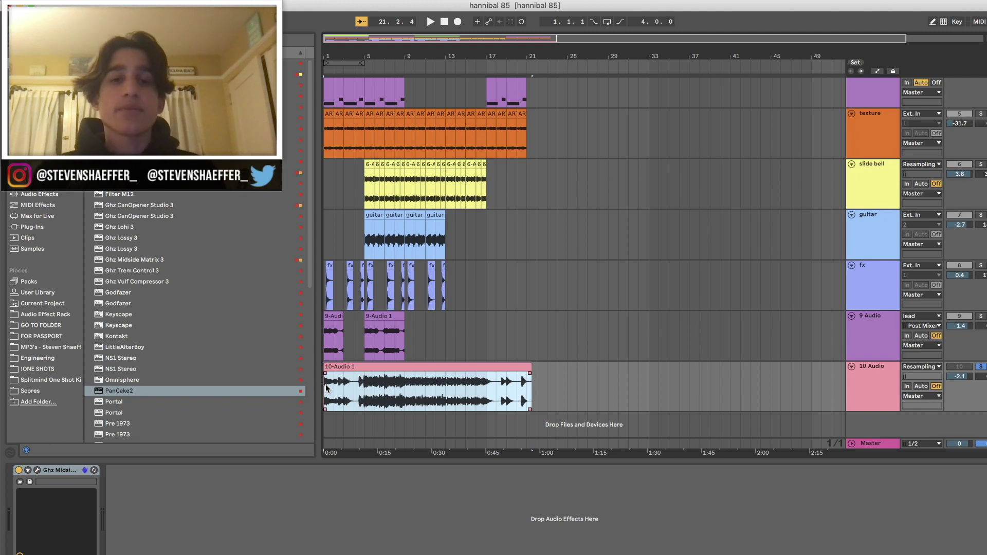
pyautogui.press('space')
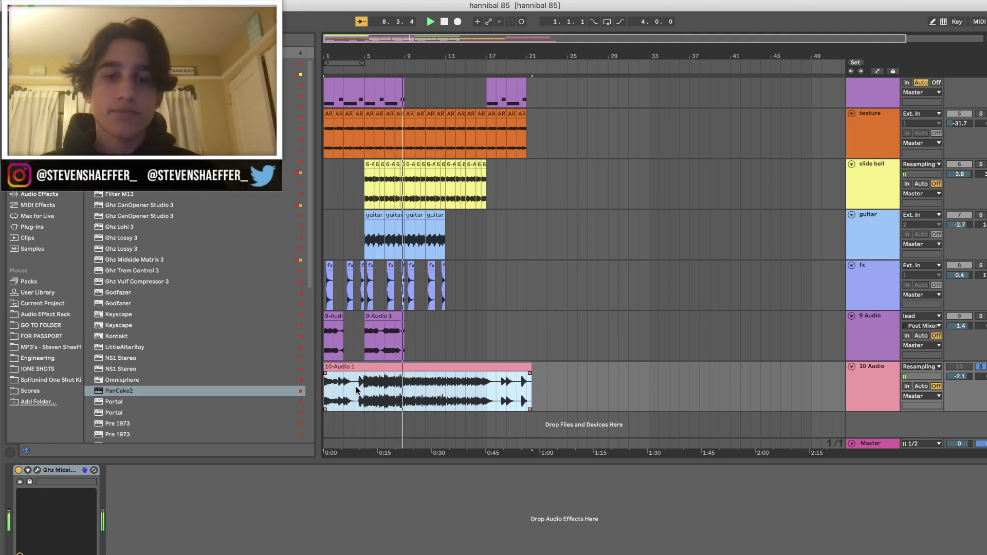
pyautogui.click(404, 427)
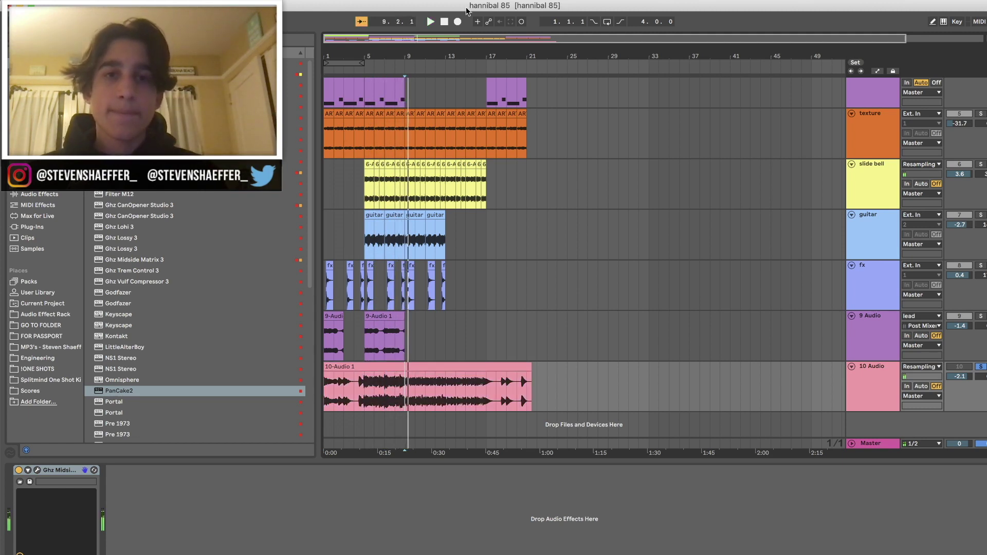
pyautogui.doubleClick(445, 22)
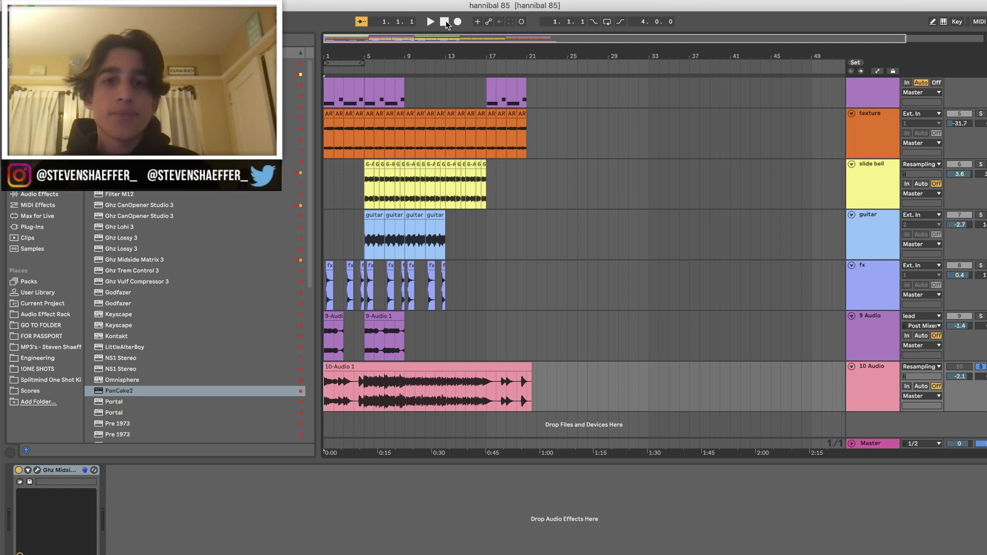
# - Switch to OBS
pyautogui.press('super+Tab')
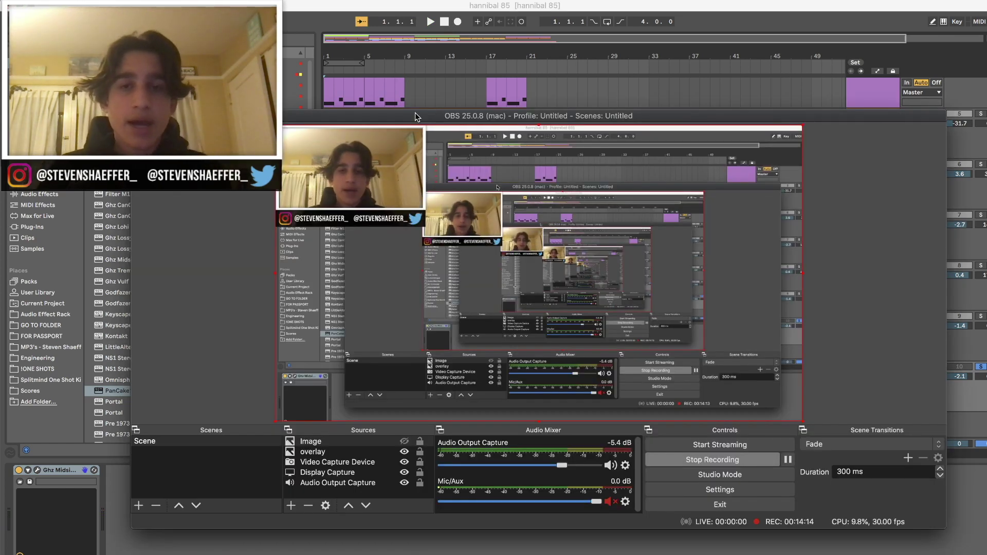